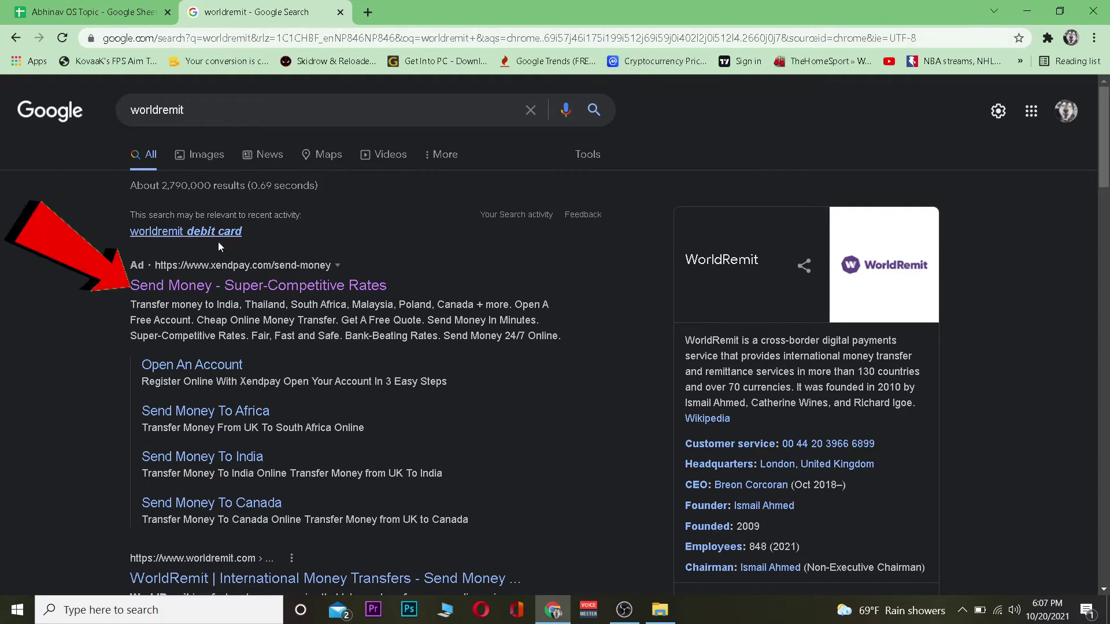
Open the 'Send Money - Super-Competitive Rates' ad to reach Xendpay's 1000 GBP to 1182.34 EUR quote
left_click(228, 287)
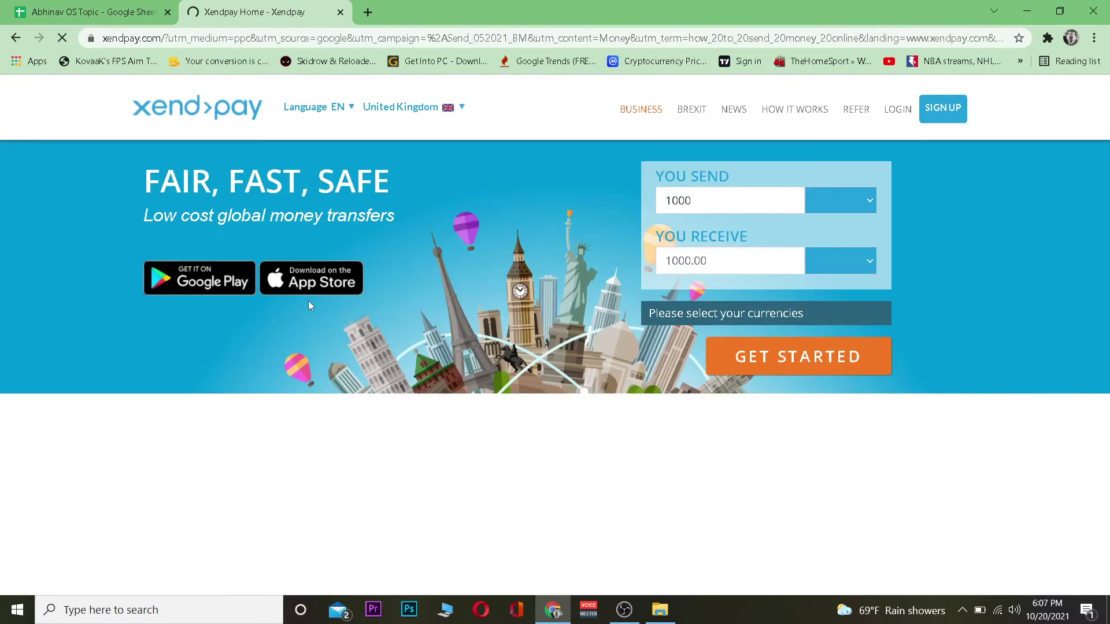
right_click(354, 274)
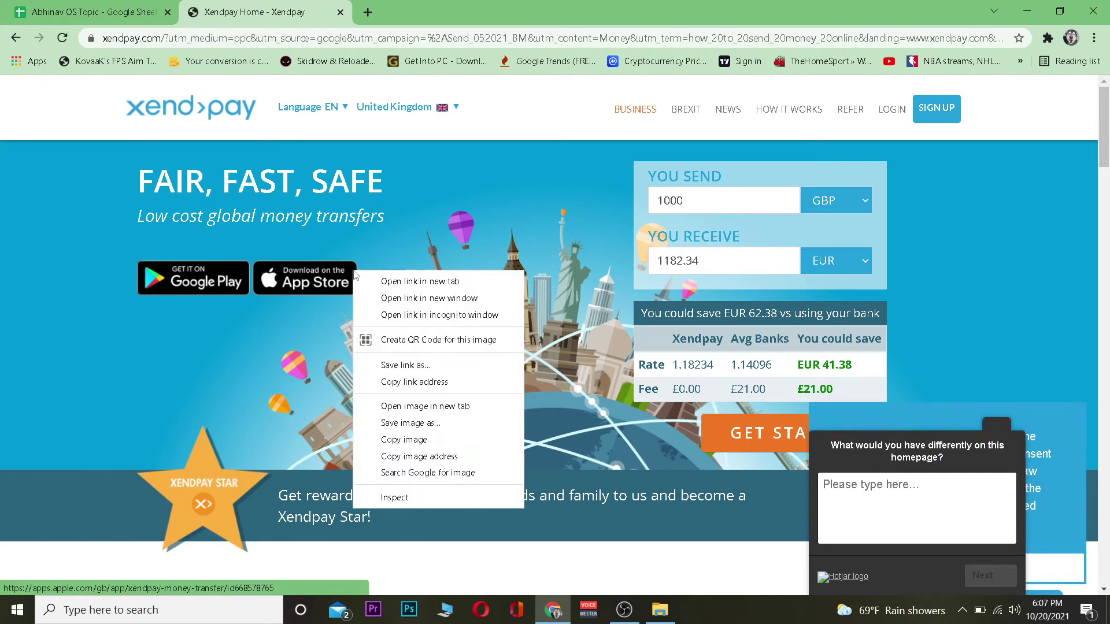
left_click(4, 240)
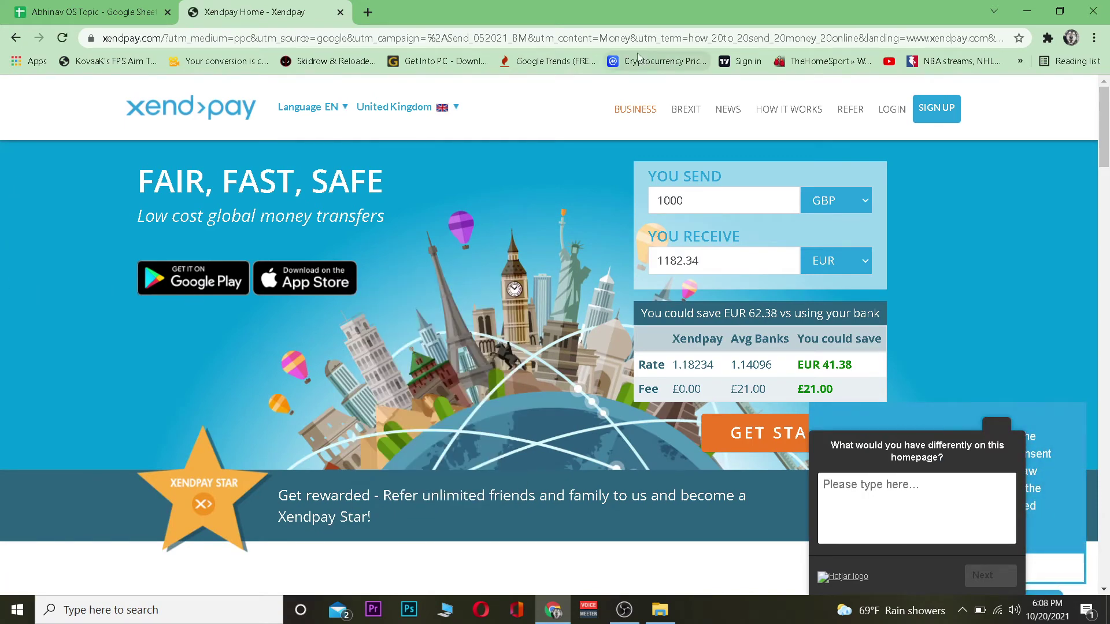
Go to Xendpay's LOGIN page and fill in the Email and Password fields
left_click(892, 108)
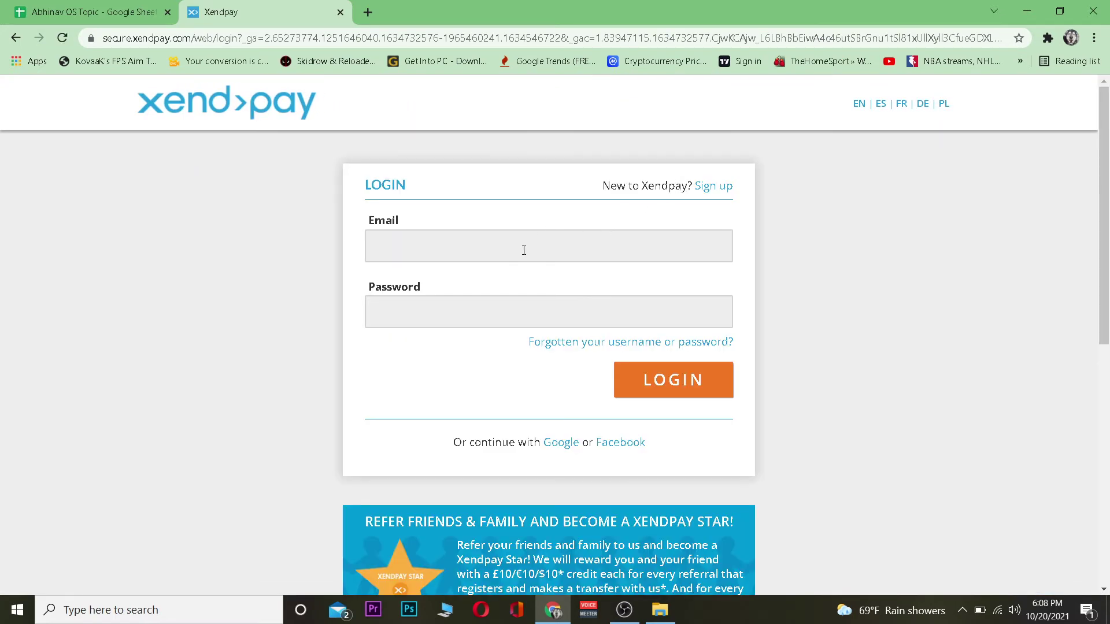
left_click(509, 249)
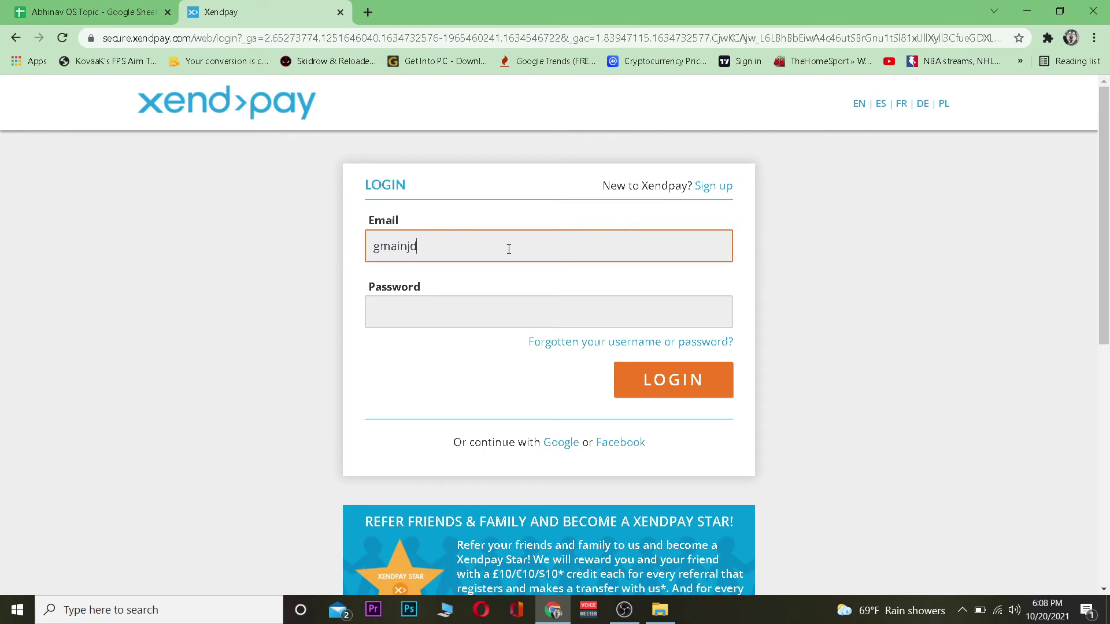
left_click(477, 313)
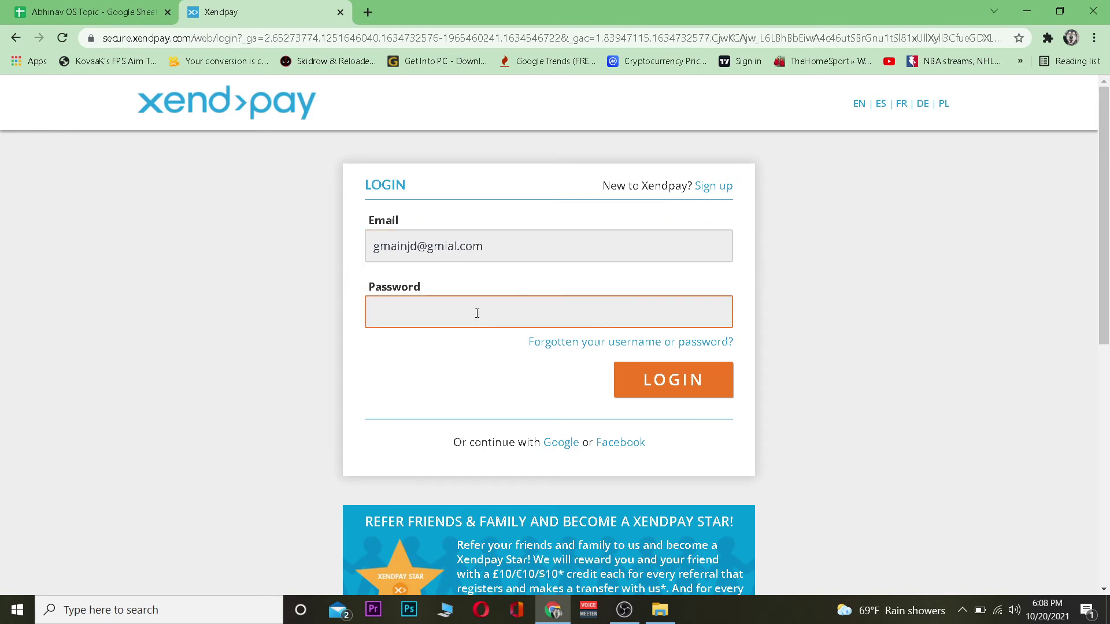
type("••••••••")
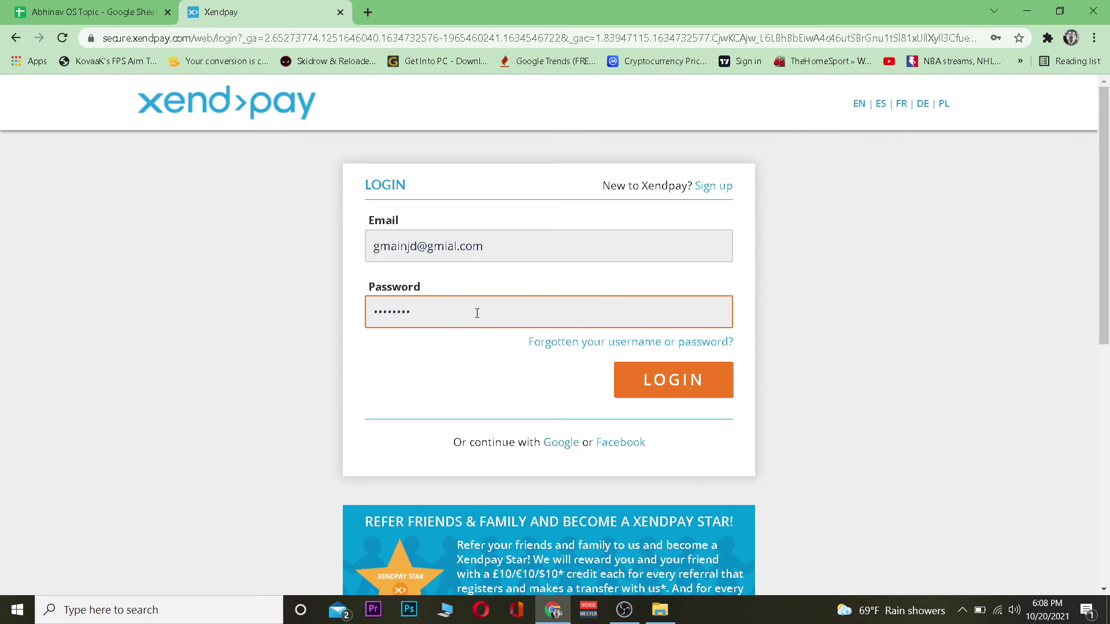